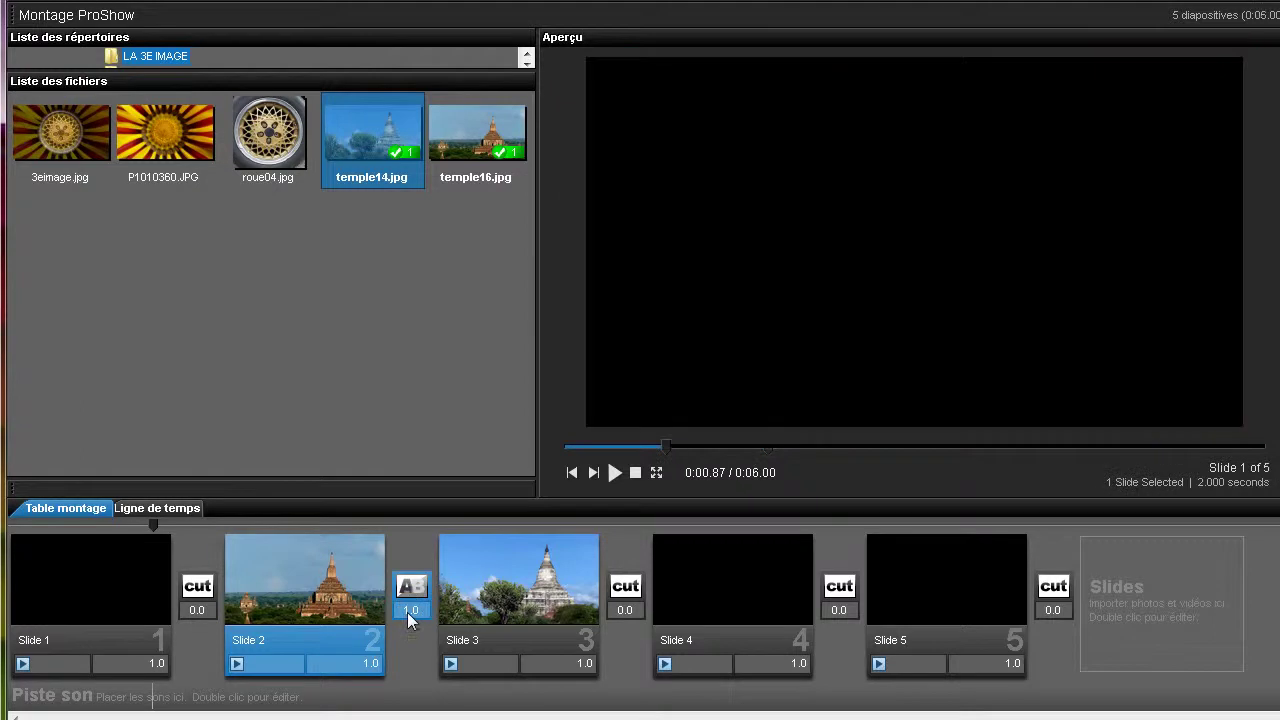
Flip the temple16 image on slide 2 horizontally and preview its crossfade into slide 3.
{"action": "left_click_drag", "start_coordinate": [345, 520], "coordinate": [520, 560]}
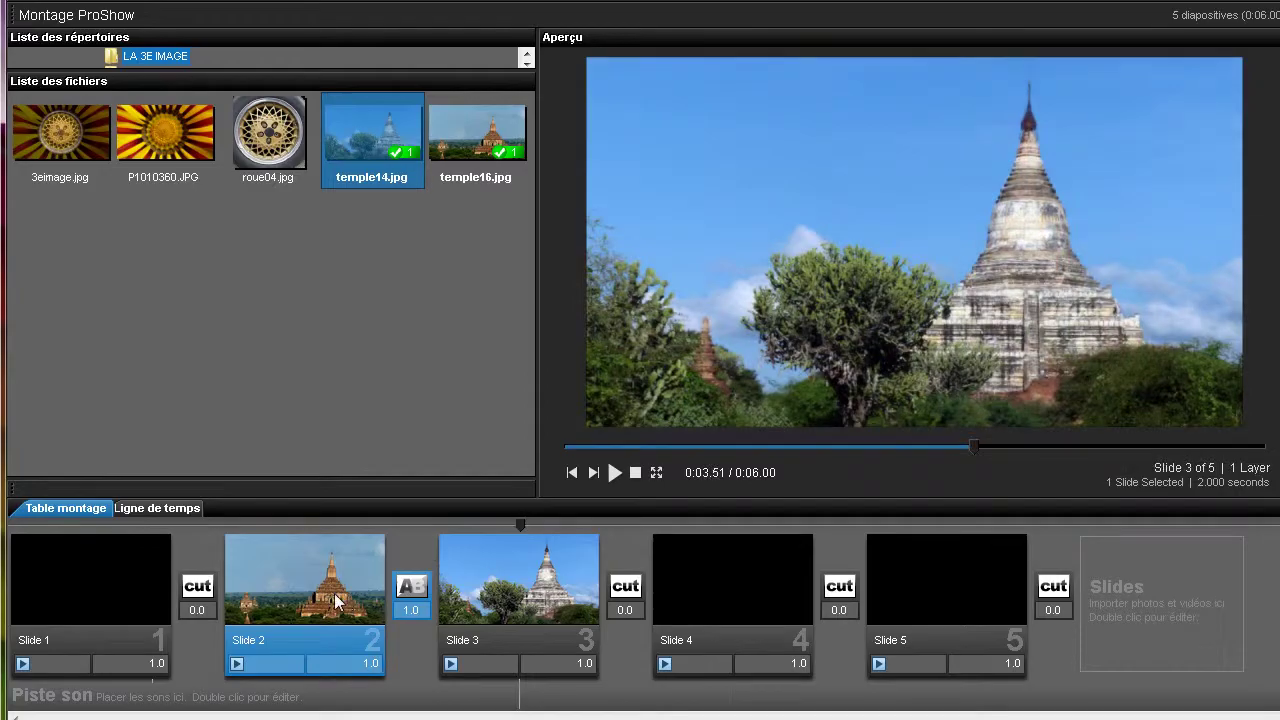
{"action": "double_click", "coordinate": [334, 593]}
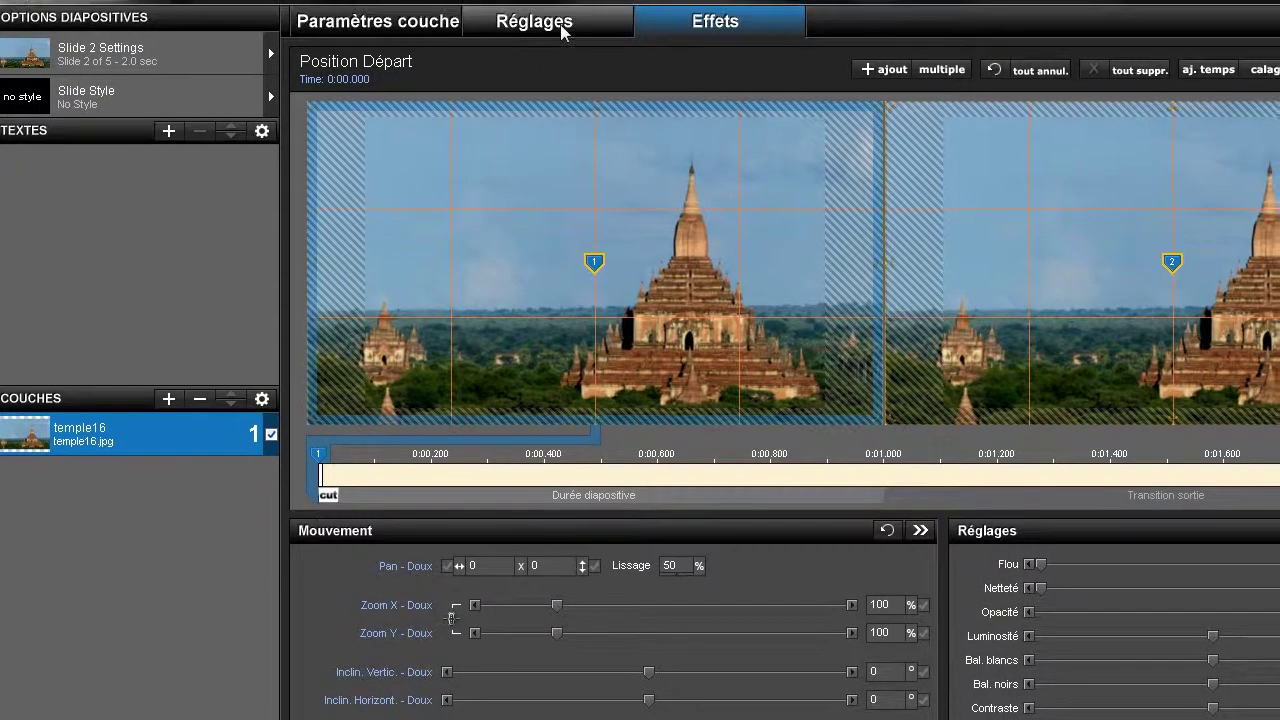
{"action": "left_click", "coordinate": [560, 28]}
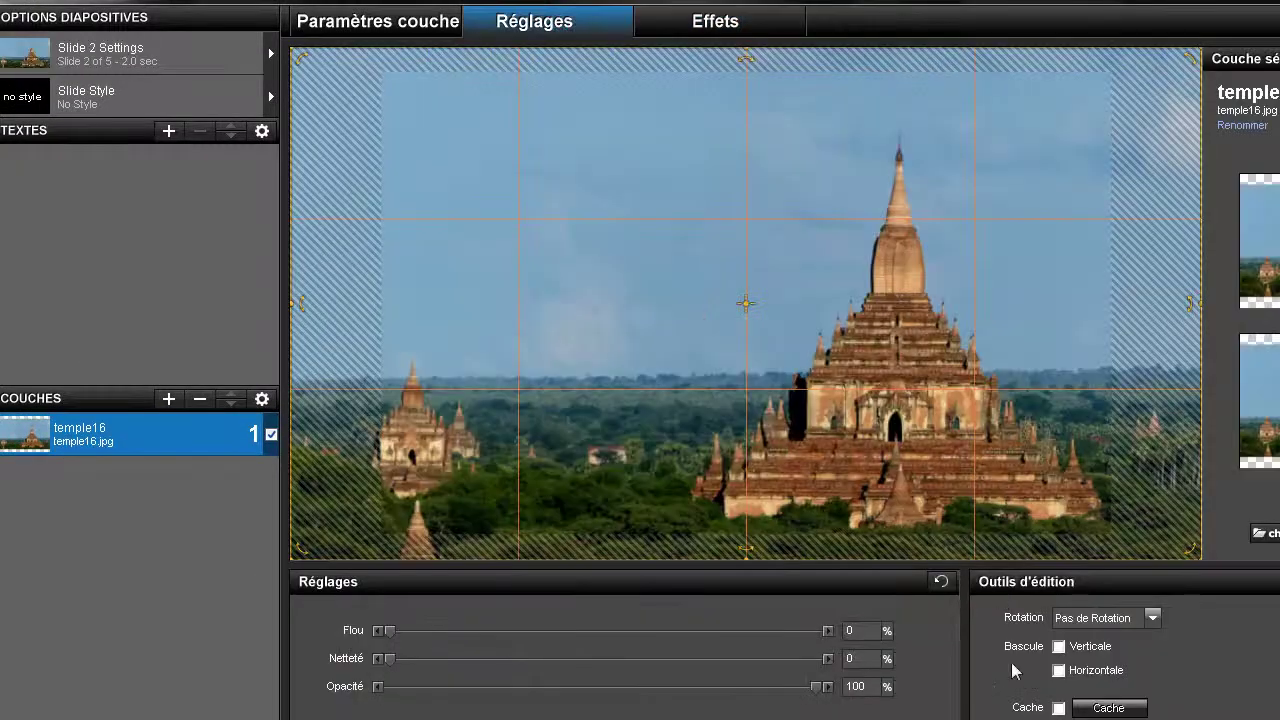
{"action": "left_click", "coordinate": [1059, 671]}
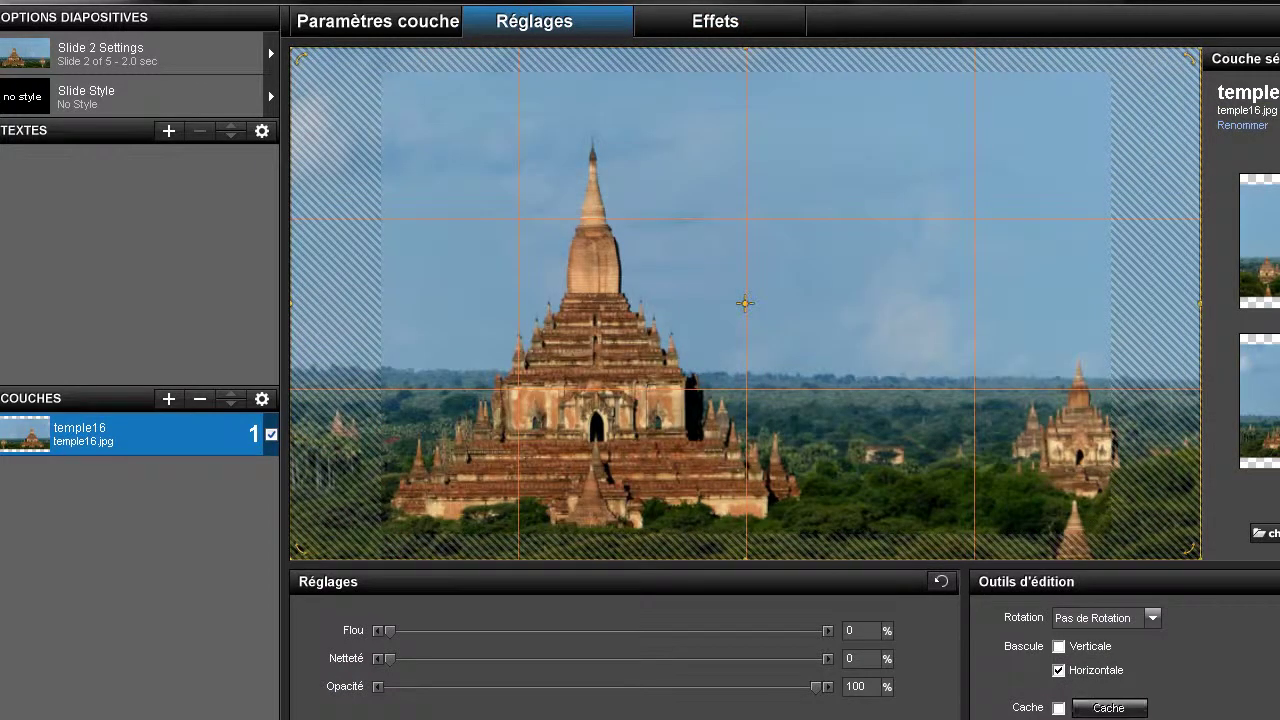
{"action": "key", "text": "Return"}
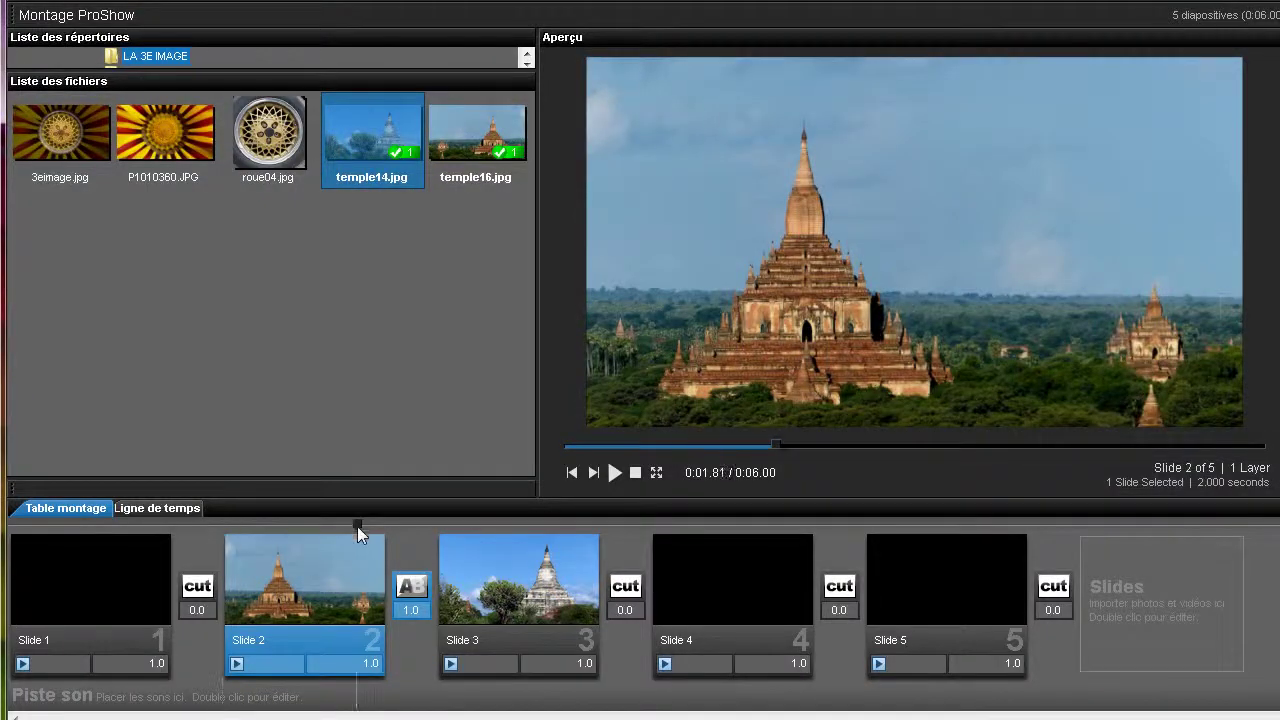
{"action": "left_click_drag", "start_coordinate": [357, 526], "coordinate": [413, 527]}
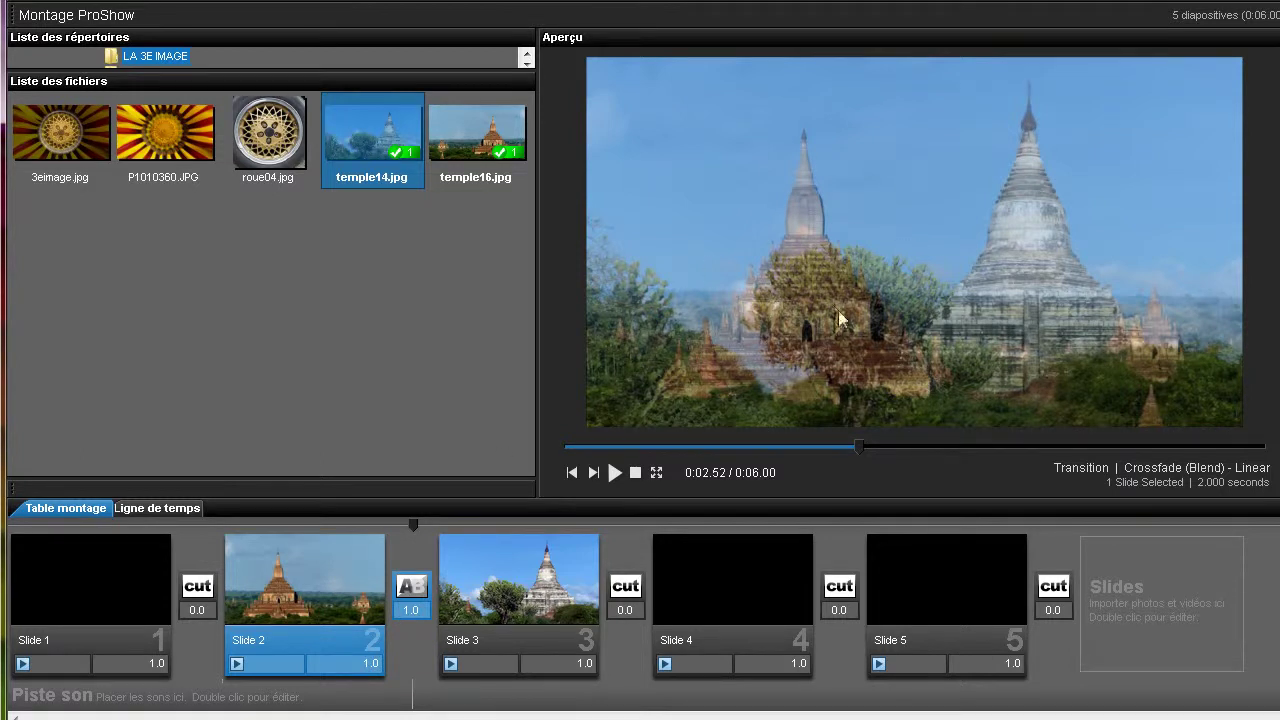
Duplicate slide 2 directly after itself and add temple14.jpg as a layer on the copy, slide 3.
{"action": "left_click", "coordinate": [480, 142]}
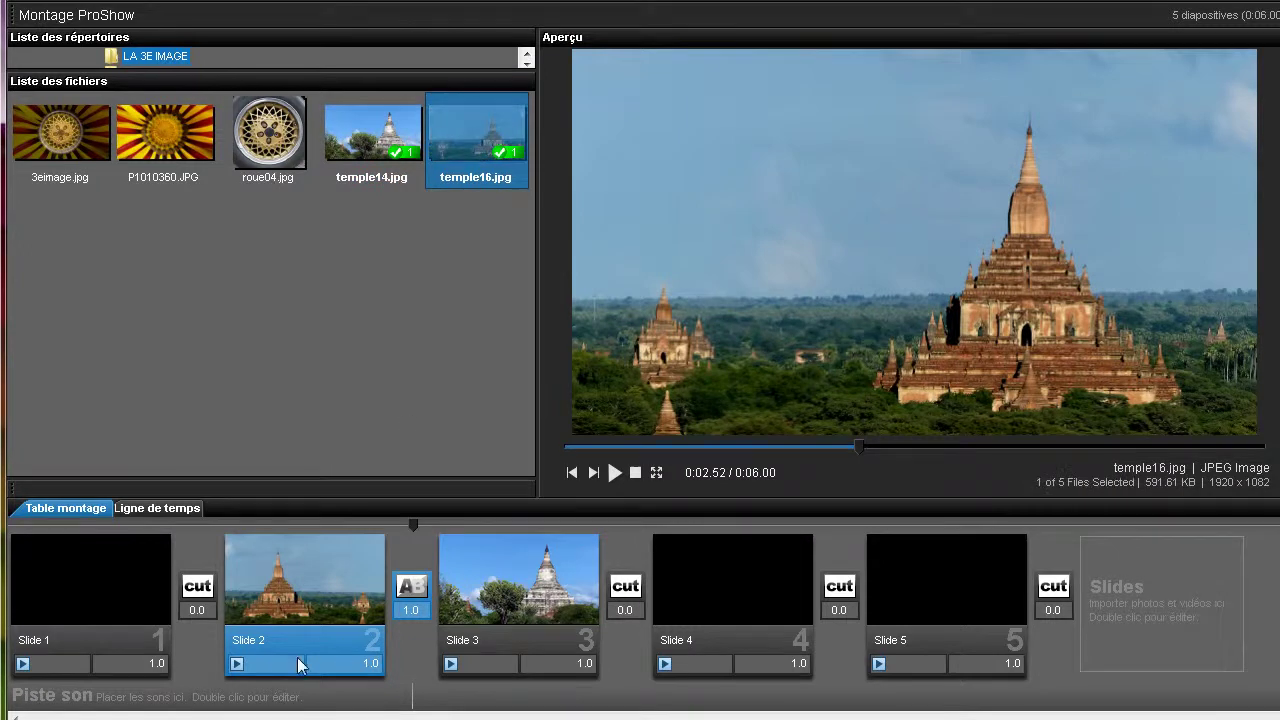
{"action": "left_click", "coordinate": [307, 580]}
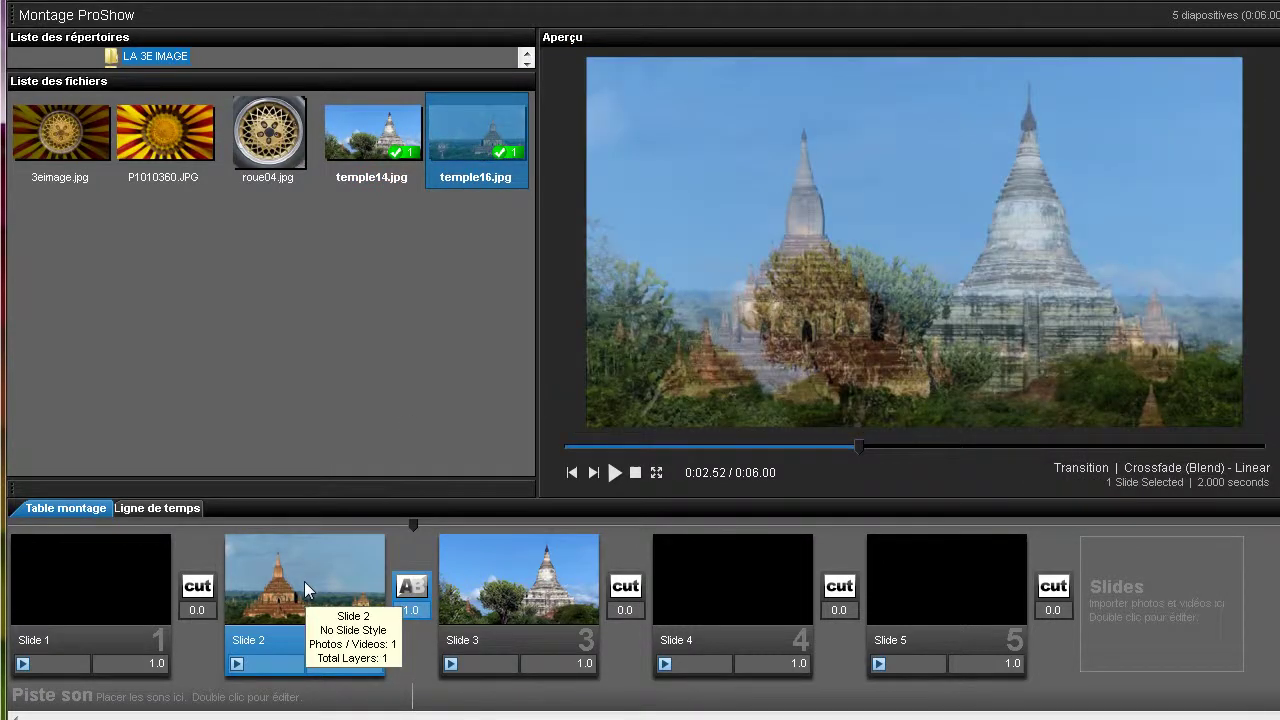
{"action": "key", "text": "ctrl+c"}
{"action": "key", "text": "ctrl+v"}
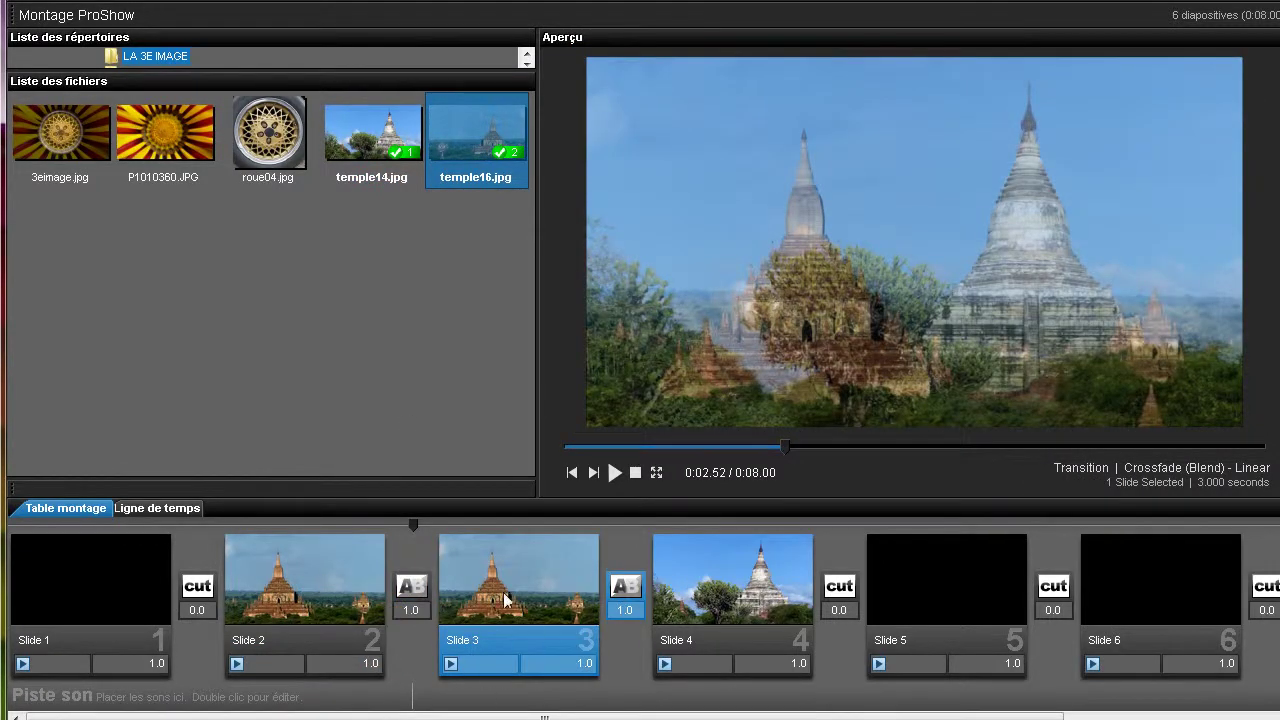
{"action": "left_click", "coordinate": [389, 146]}
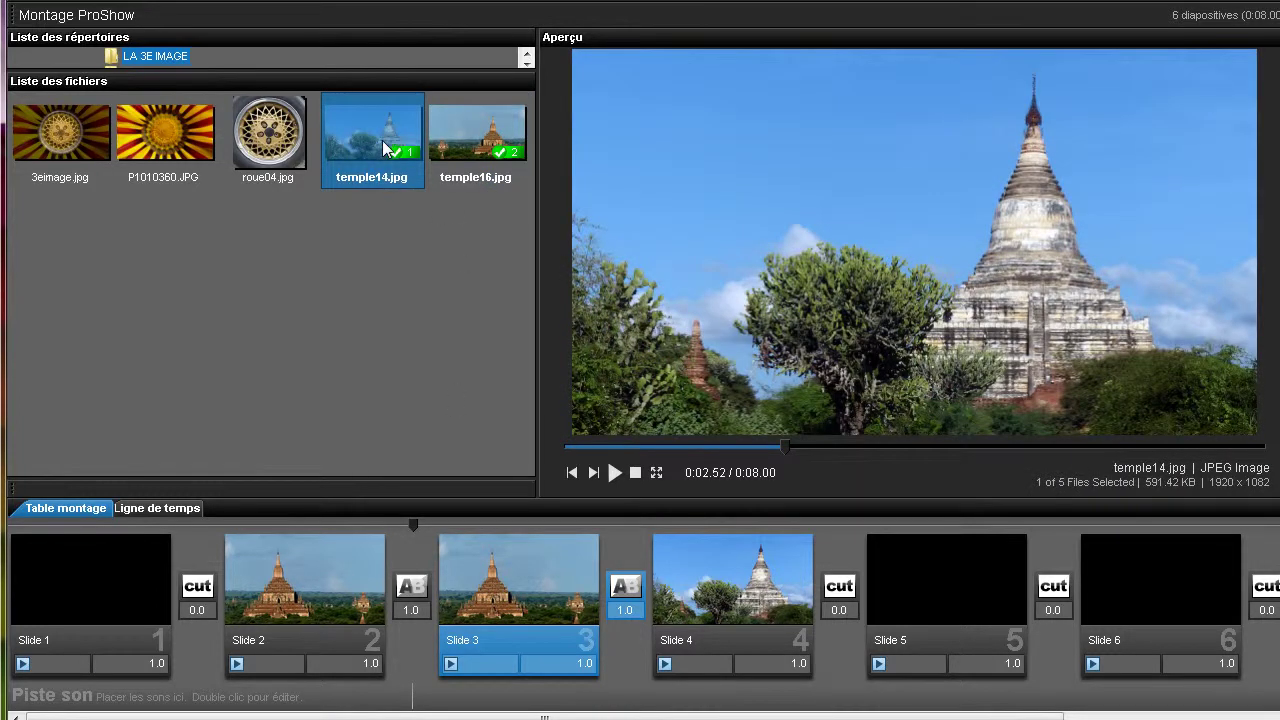
{"action": "left_click_drag", "start_coordinate": [383, 138], "coordinate": [551, 608]}
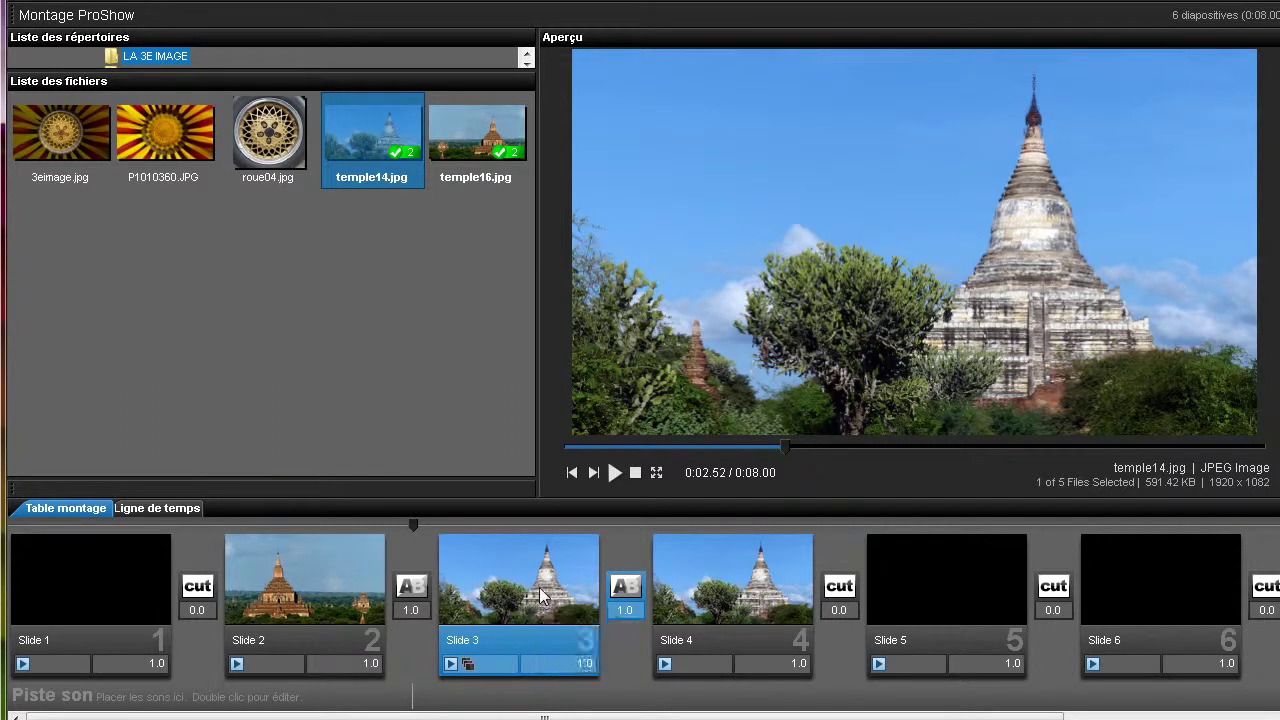
Add a linear gradient layer to slide 3 and place extra white and black colour stops close together, with the white one at 40%.
{"action": "double_click", "coordinate": [539, 592]}
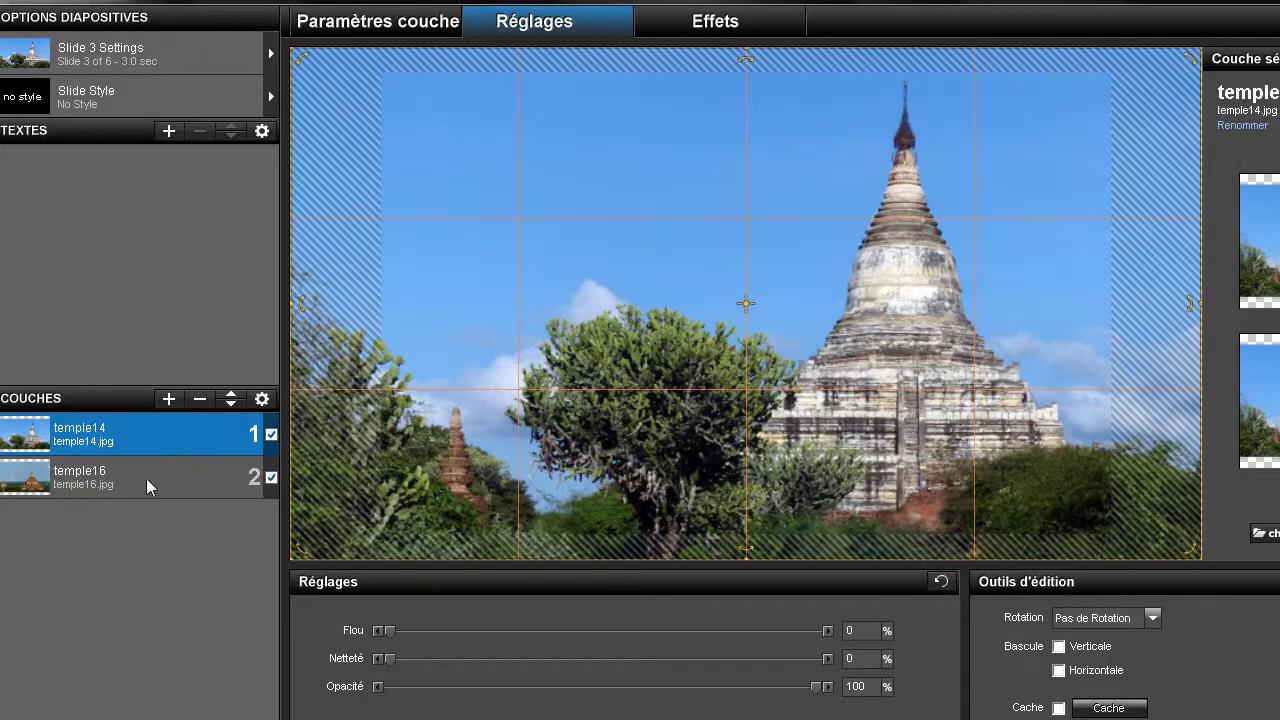
{"action": "left_click", "coordinate": [170, 400]}
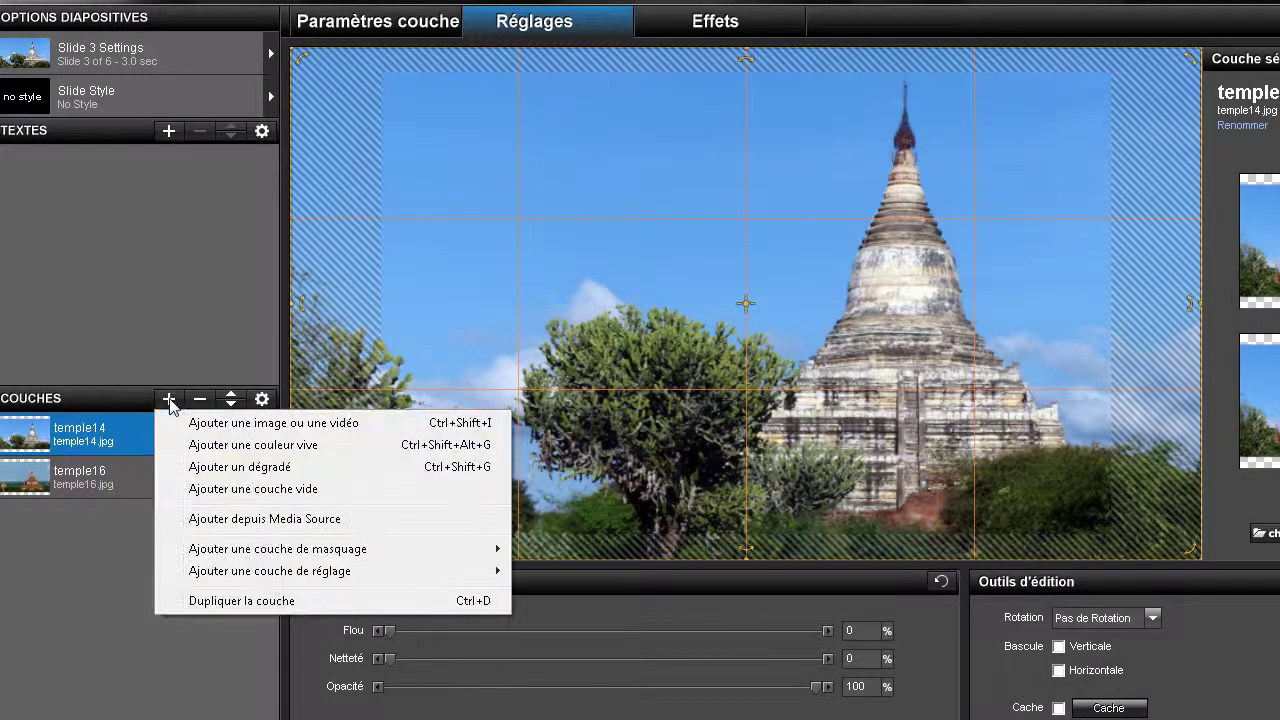
{"action": "left_click", "coordinate": [206, 472]}
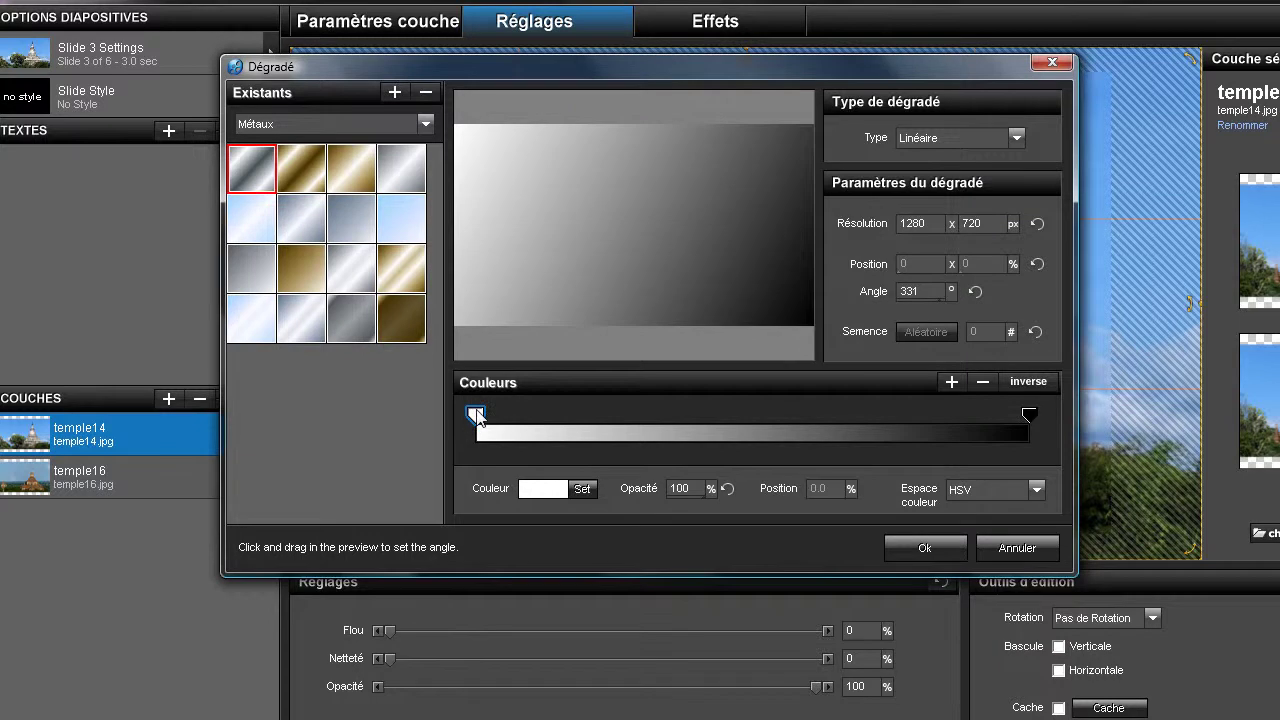
{"action": "left_click_drag", "start_coordinate": [476, 415], "coordinate": [660, 420]}
{"action": "left_click_drag", "start_coordinate": [1033, 418], "coordinate": [699, 428]}
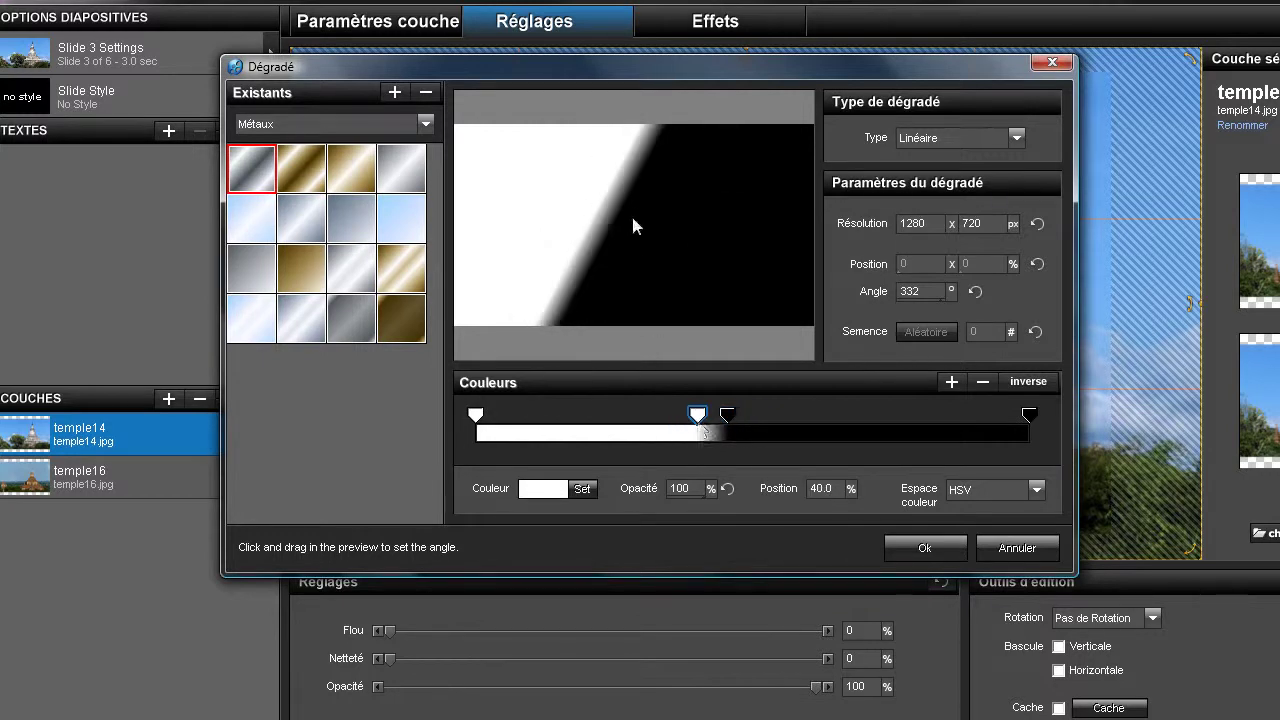
Rotate the gradient to 163° with white on the right, soften its edge by repositioning the inner black and white stops, and accept it.
{"action": "left_click_drag", "start_coordinate": [631, 213], "coordinate": [586, 206]}
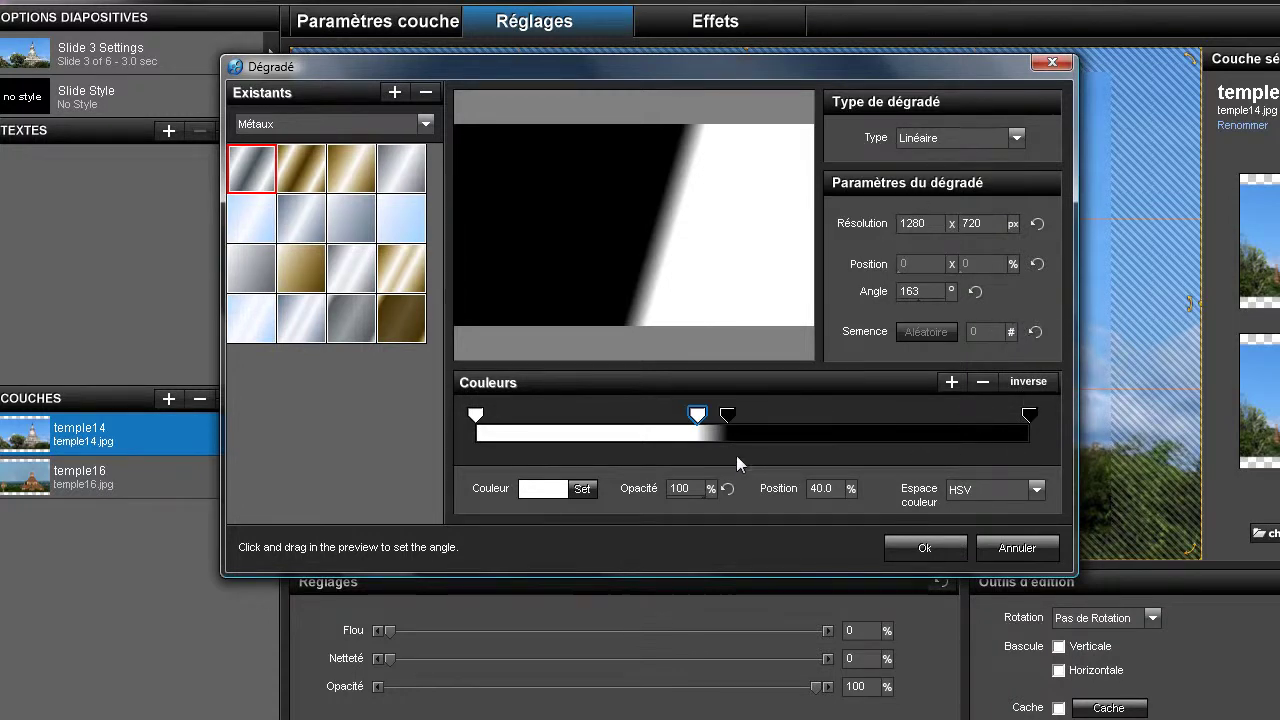
{"action": "left_click_drag", "start_coordinate": [727, 416], "coordinate": [790, 427]}
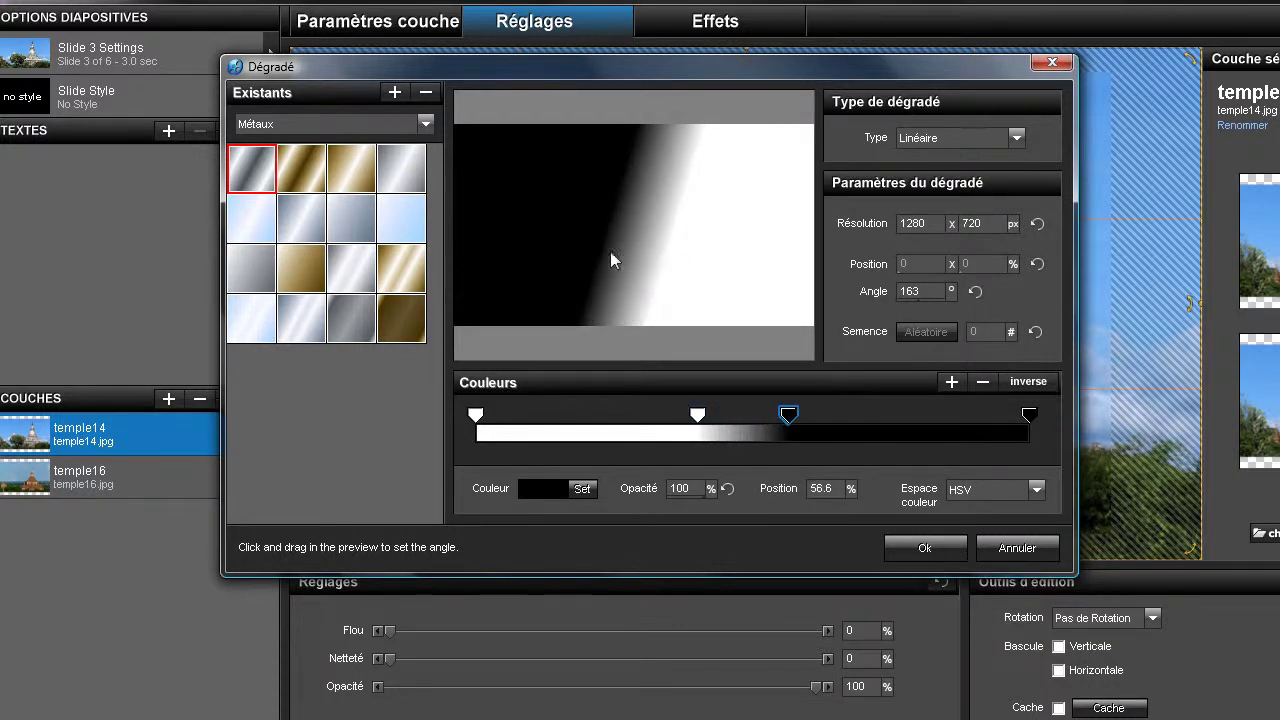
{"action": "left_click_drag", "start_coordinate": [698, 416], "coordinate": [823, 456]}
{"action": "left_click", "coordinate": [789, 413]}
{"action": "left_click", "coordinate": [922, 548]}
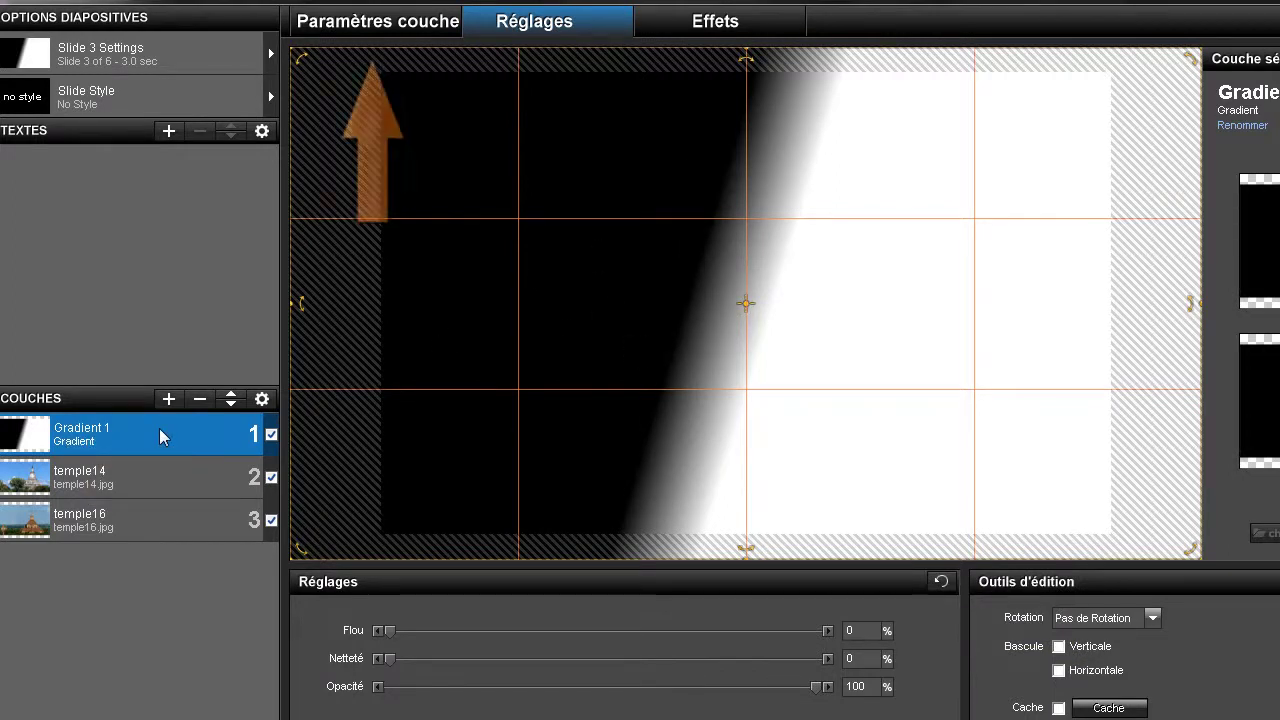
Make the Gradient 1 layer a grayscale mask for temple14 and preview the transitions around slide 3.
{"action": "left_click", "coordinate": [384, 28]}
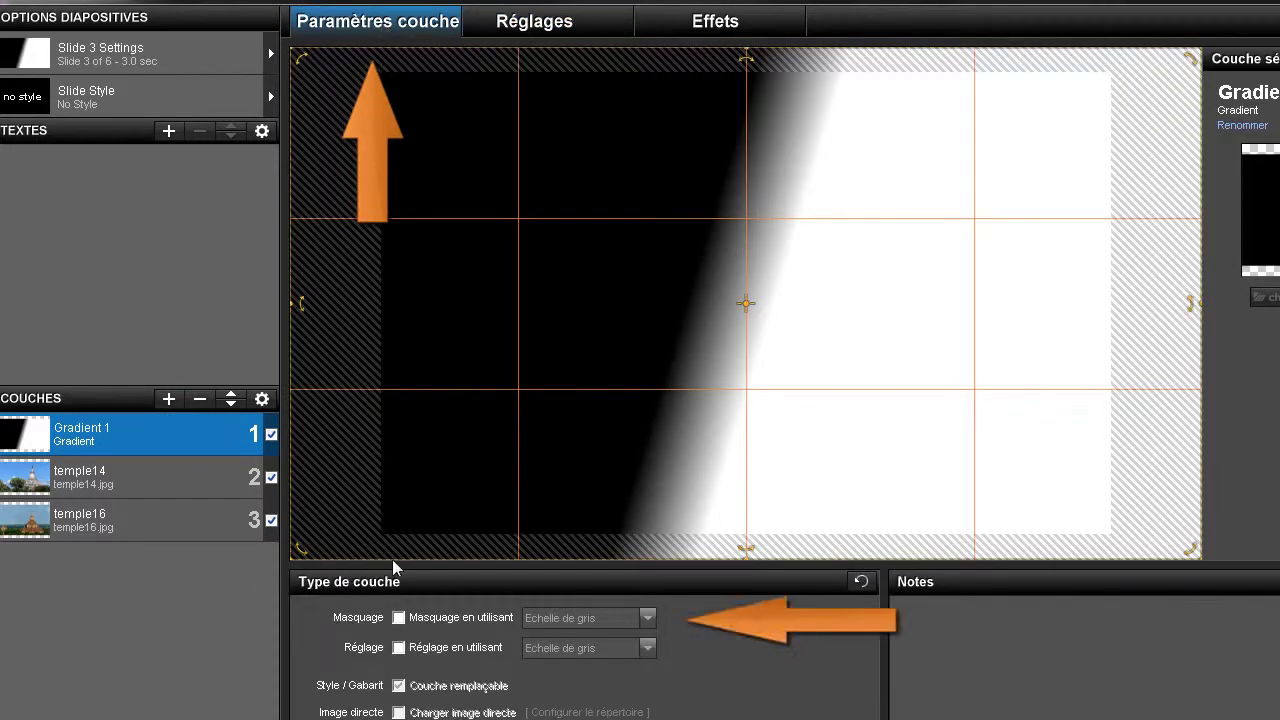
{"action": "left_click", "coordinate": [399, 618]}
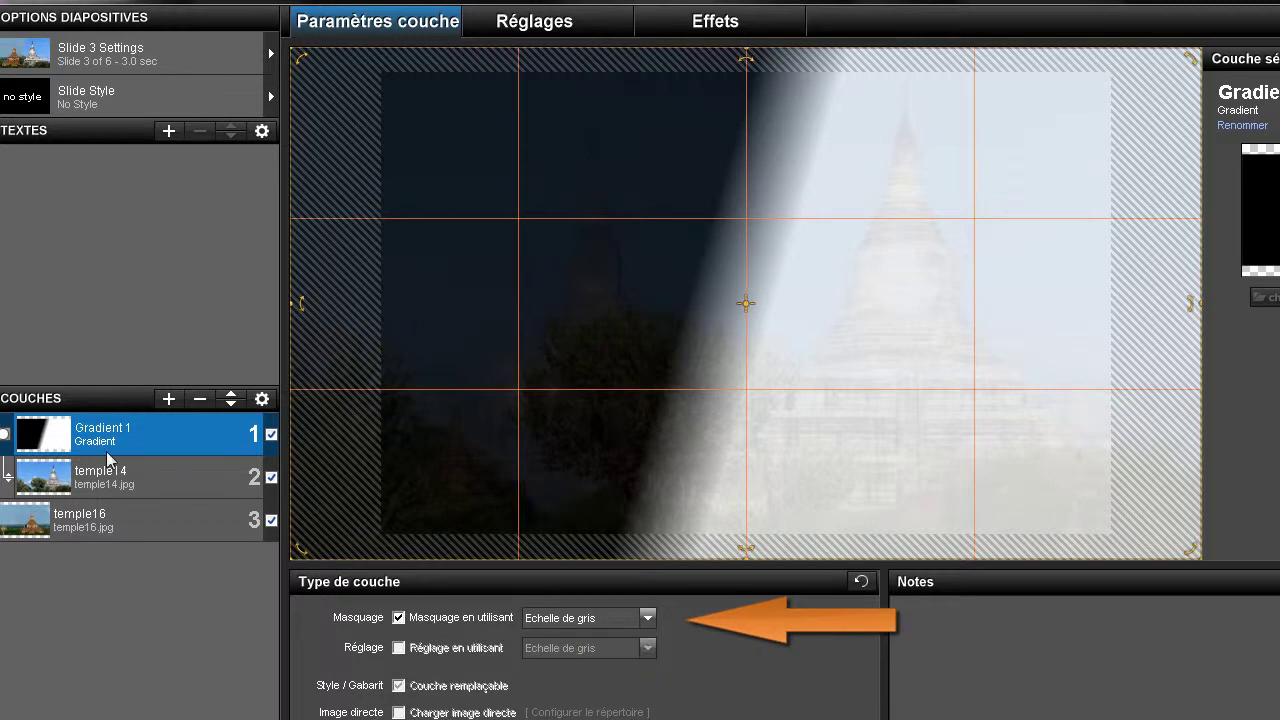
{"action": "mouse_move", "coordinate": [48, 432]}
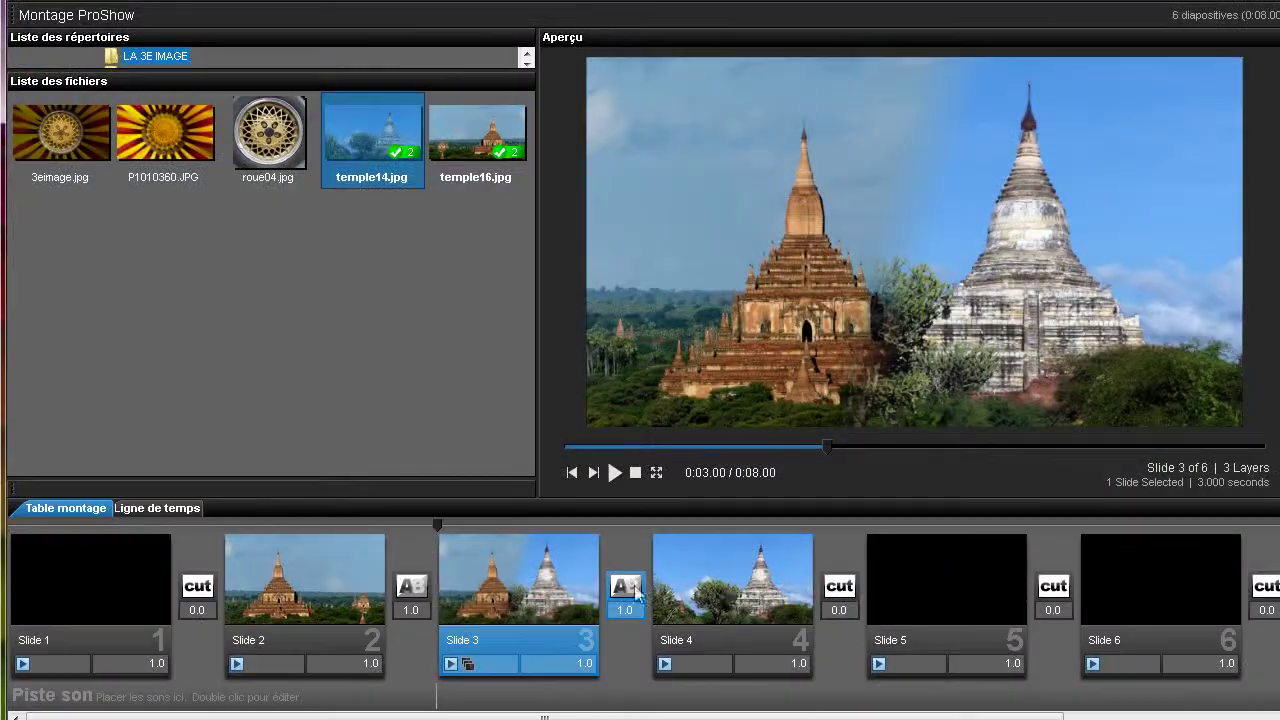
{"action": "left_click_drag", "start_coordinate": [435, 526], "coordinate": [605, 527]}
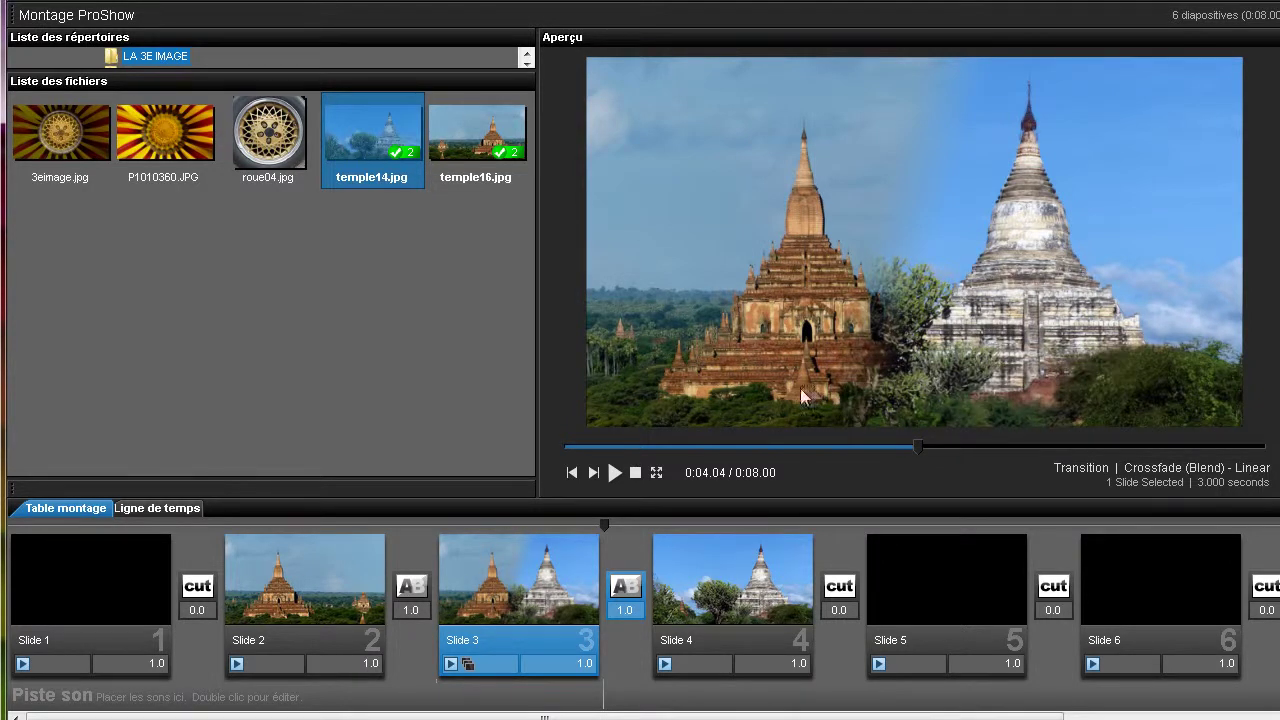
{"action": "left_click_drag", "start_coordinate": [325, 524], "coordinate": [355, 532]}
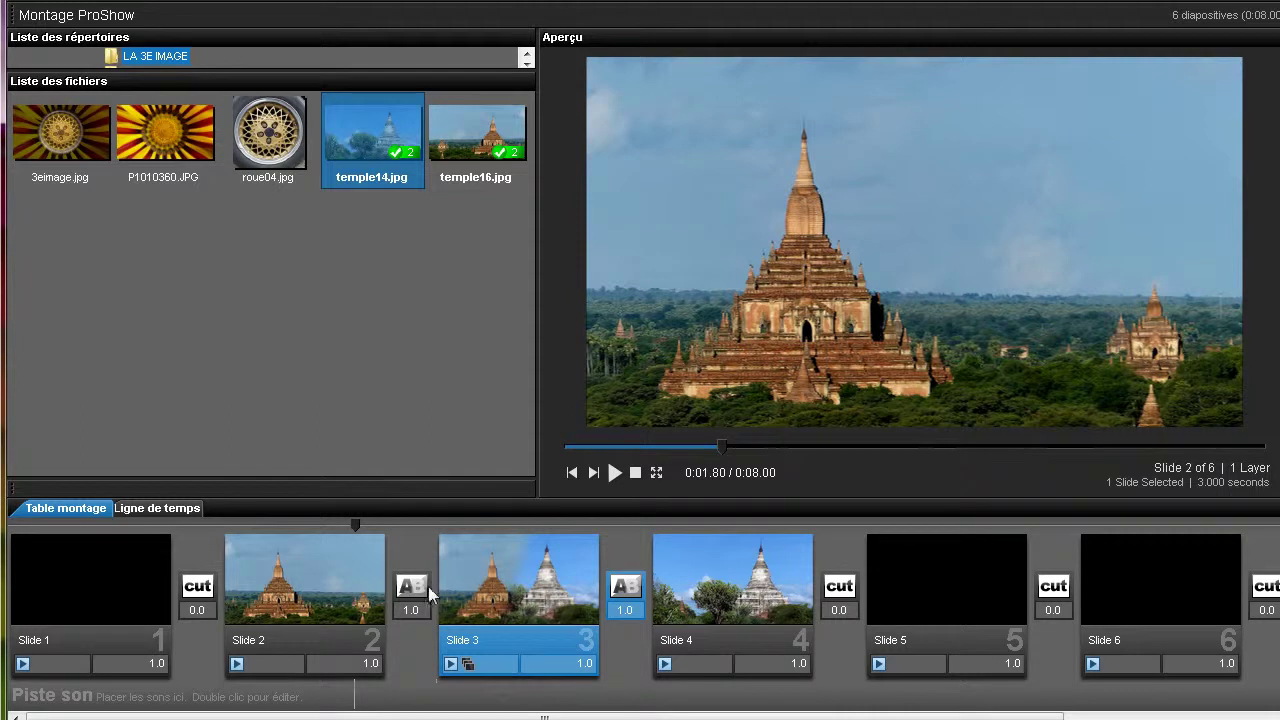
{"action": "left_click_drag", "start_coordinate": [354, 523], "coordinate": [536, 640]}
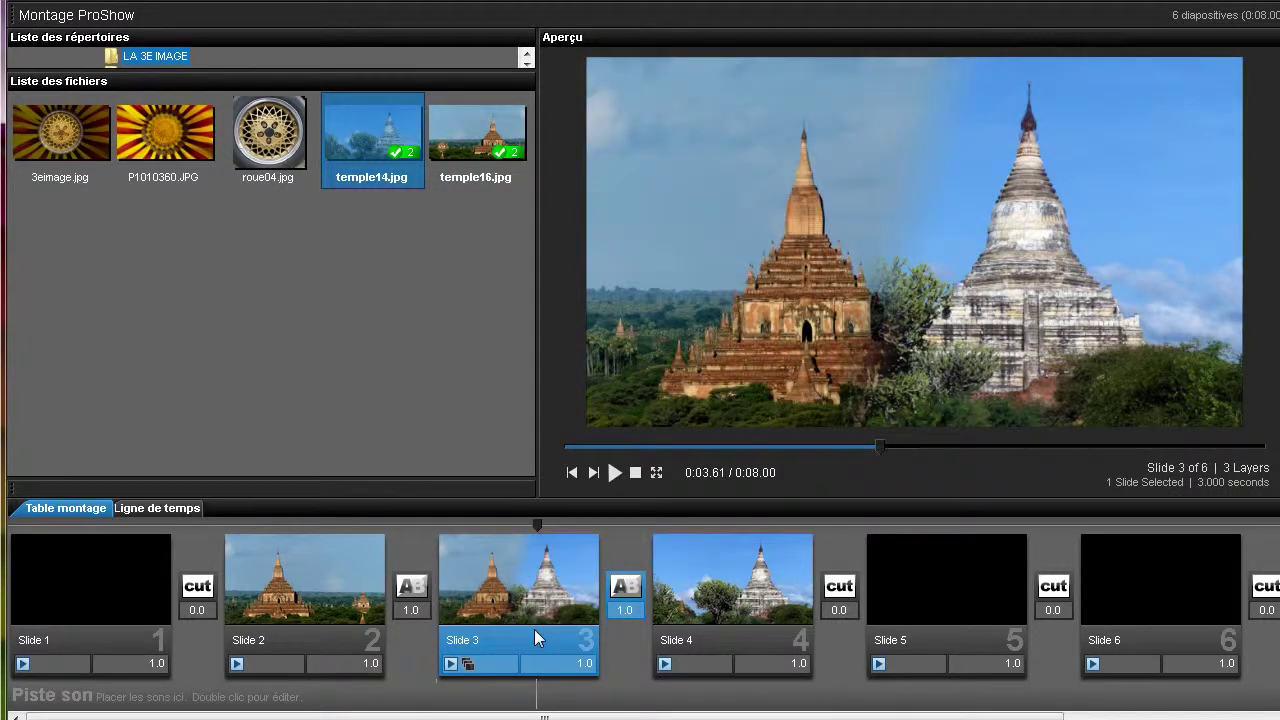
Set the display time of slide 3 to 4 seconds.
{"action": "left_click", "coordinate": [582, 664]}
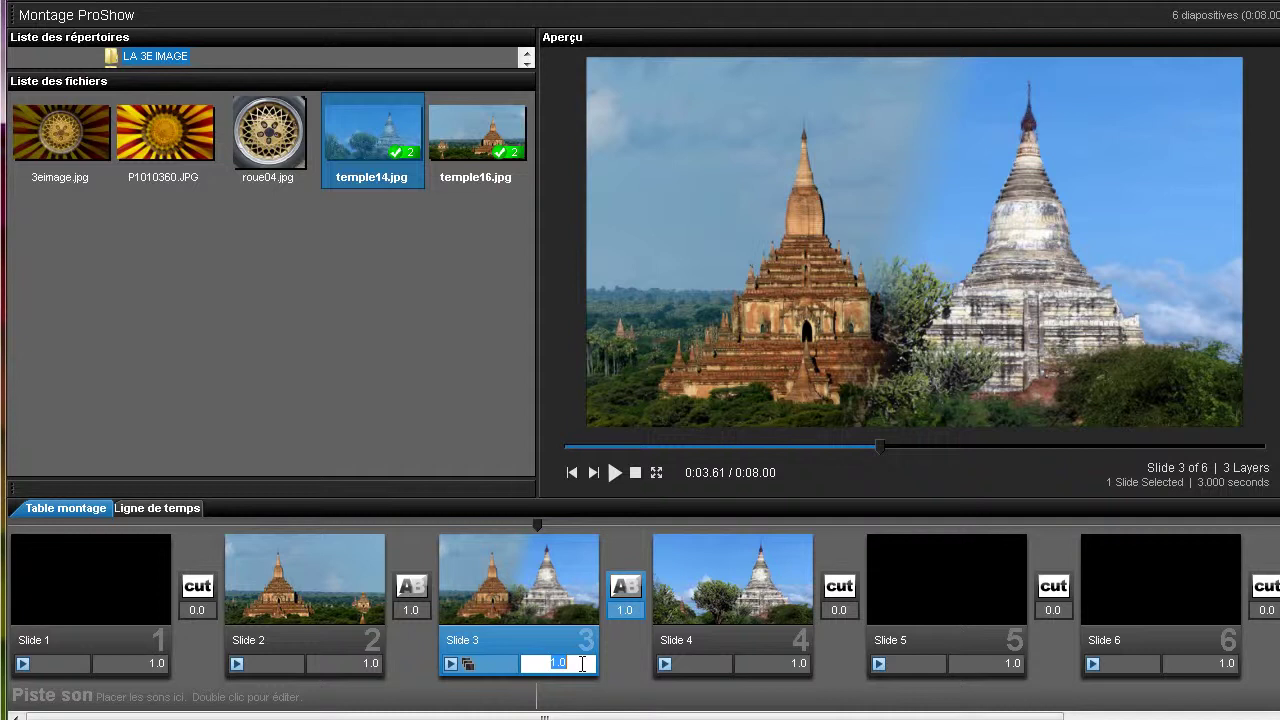
{"action": "type", "text": "4"}
{"action": "key", "text": "Return"}
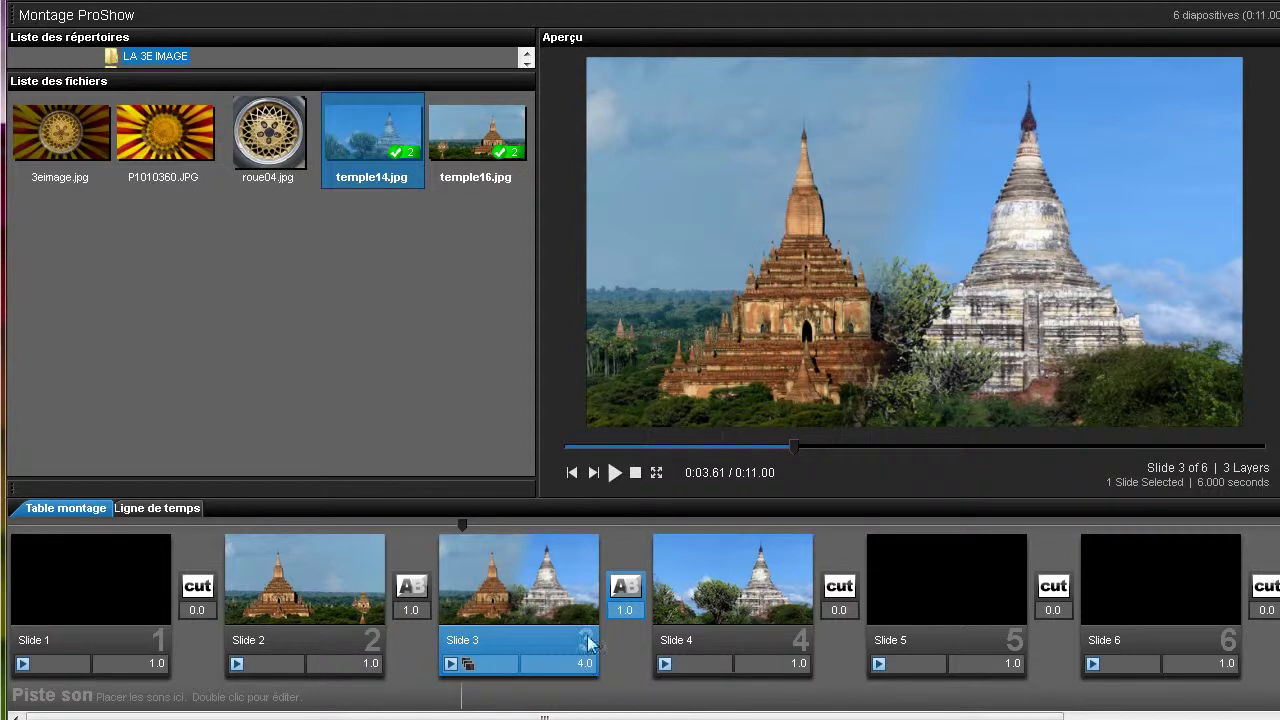
Move the Gradient 1 mask's first keyframe on slide 3 to 1.960 s, opening its entry transition choices, and preview slides 2 and 3.
{"action": "double_click", "coordinate": [527, 593]}
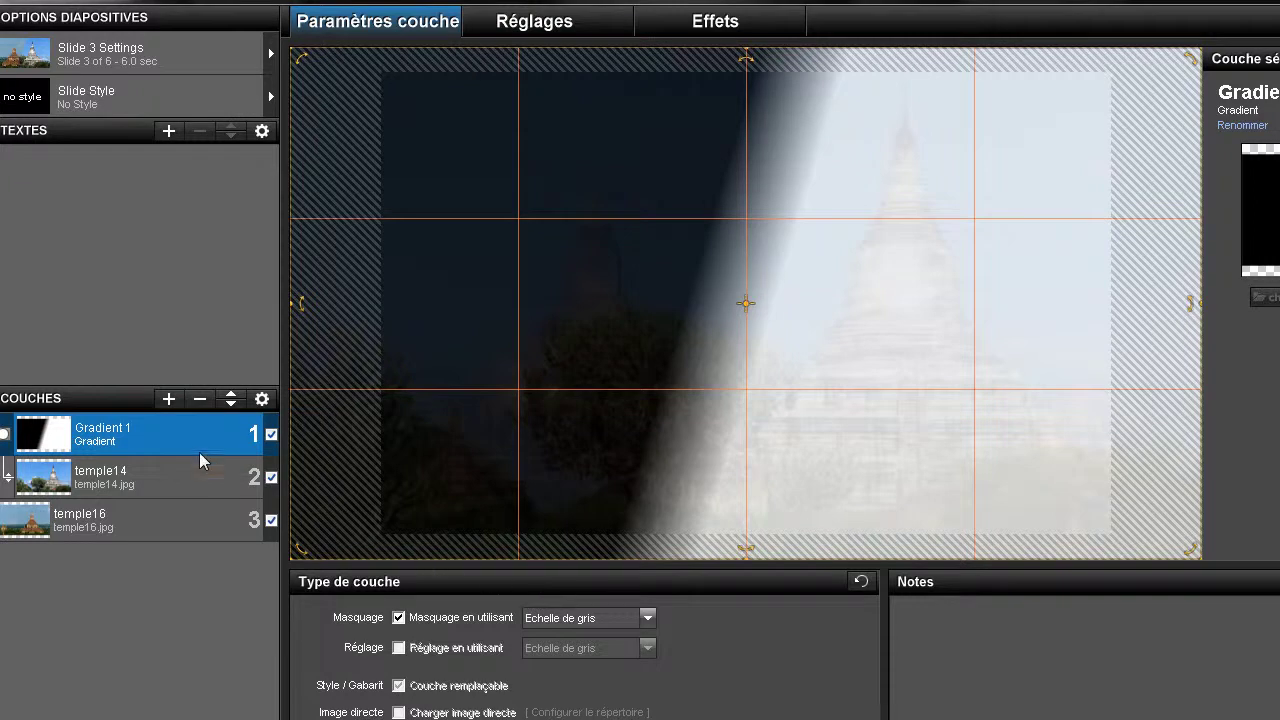
{"action": "left_click", "coordinate": [712, 22]}
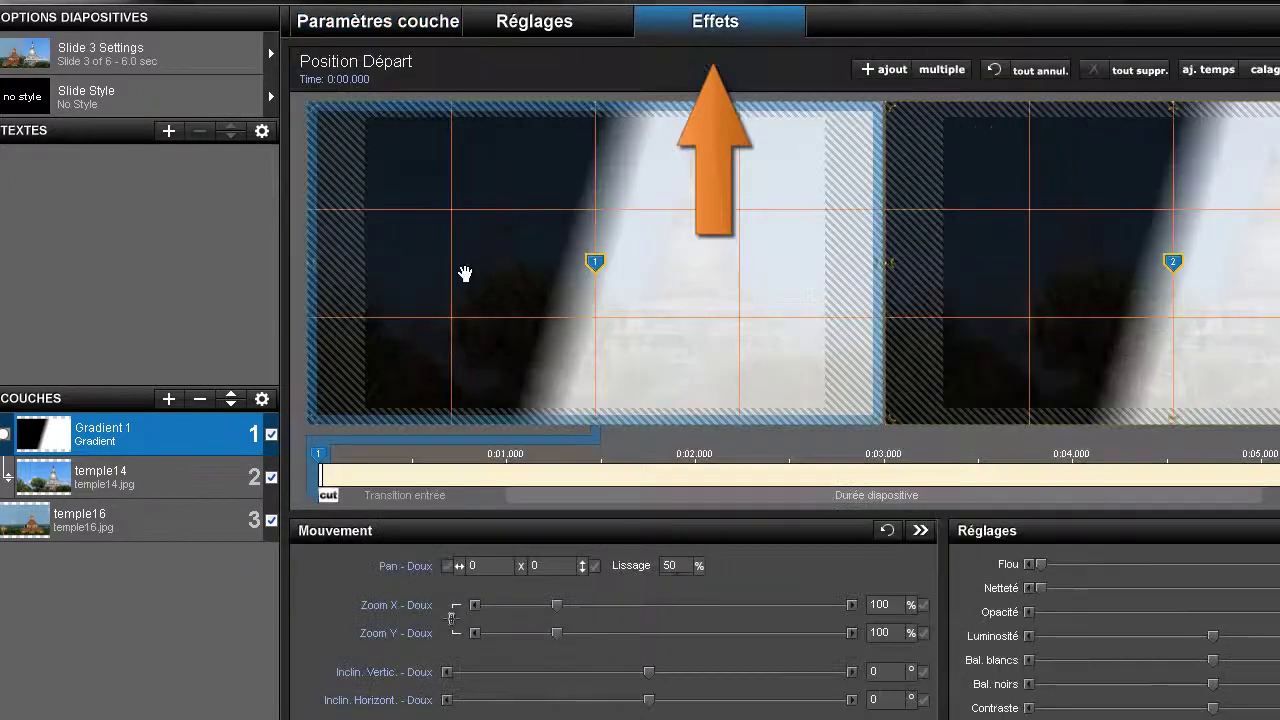
{"action": "left_click_drag", "start_coordinate": [321, 460], "coordinate": [703, 477]}
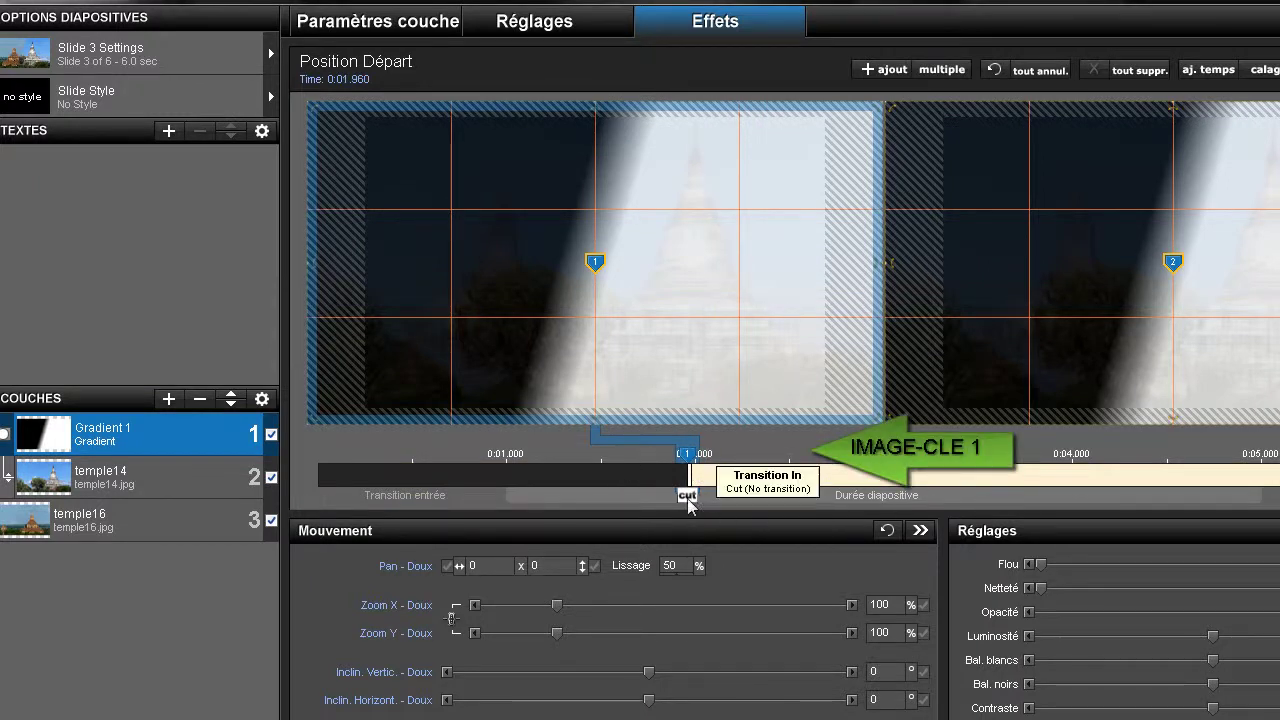
{"action": "left_click", "coordinate": [688, 505]}
{"action": "left_click", "coordinate": [594, 394]}
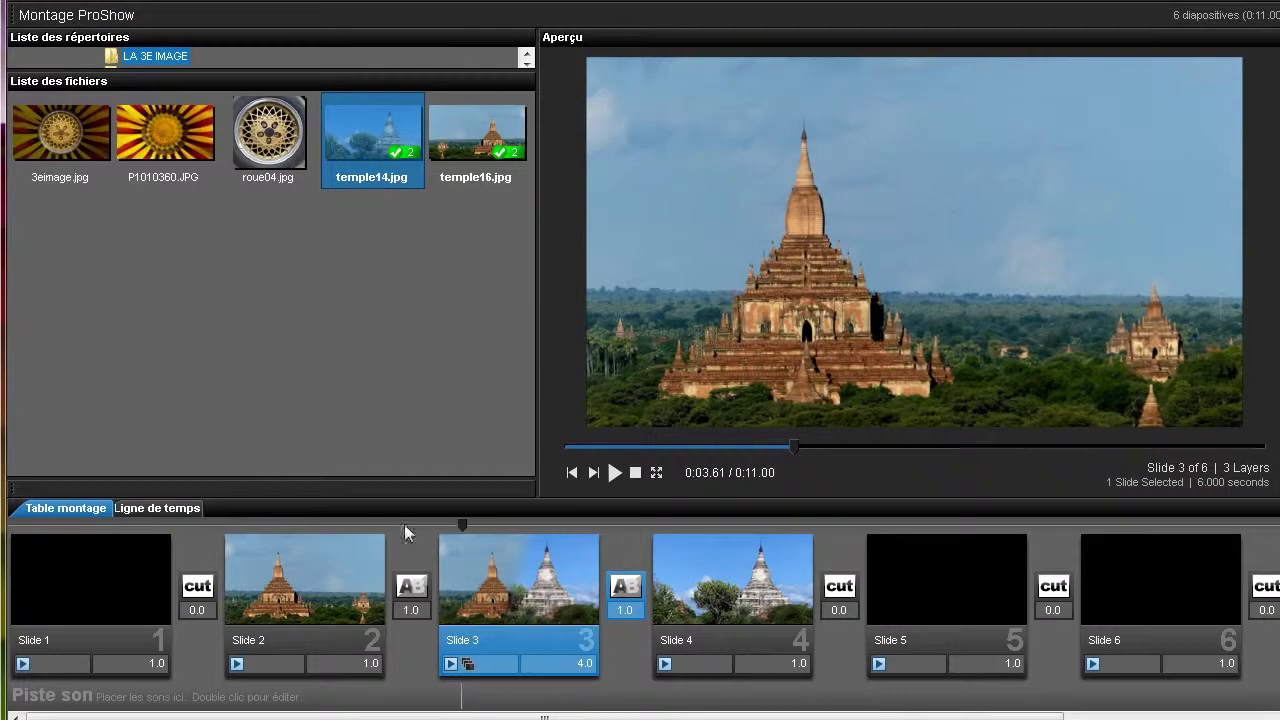
{"action": "left_click_drag", "start_coordinate": [364, 523], "coordinate": [467, 528]}
{"action": "left_click", "coordinate": [470, 522]}
{"action": "left_click_drag", "start_coordinate": [470, 522], "coordinate": [566, 525]}
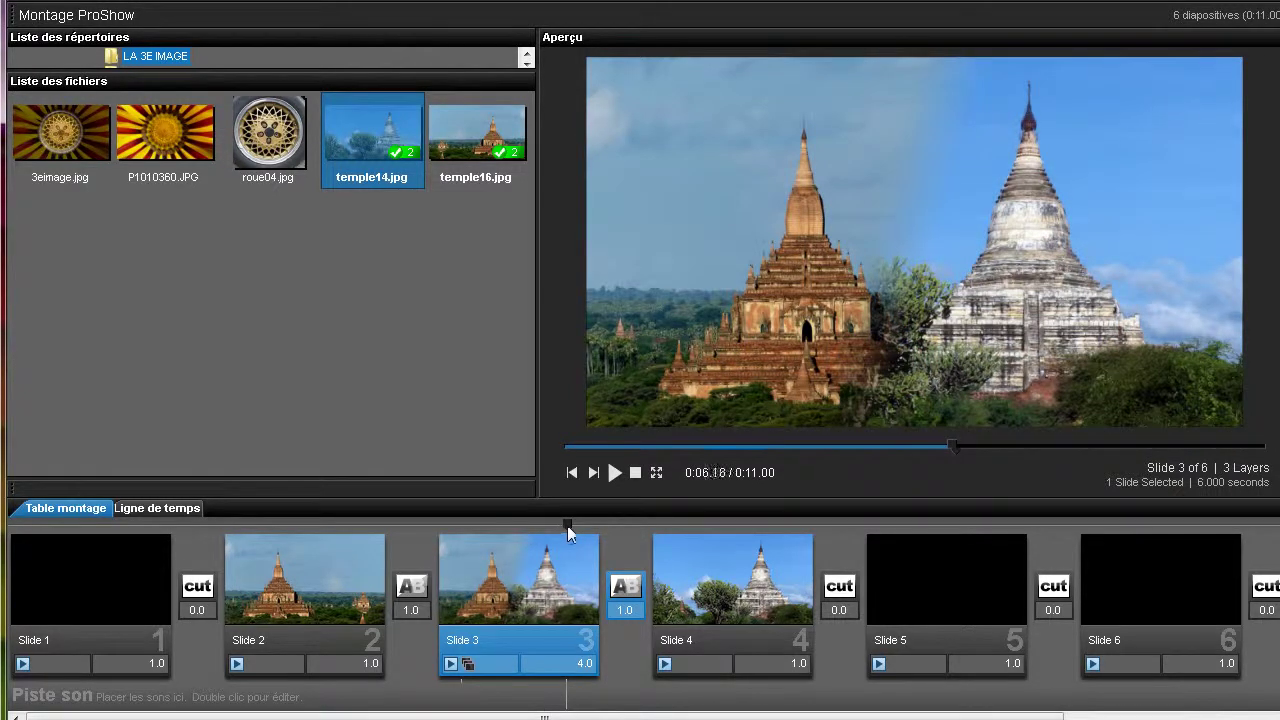